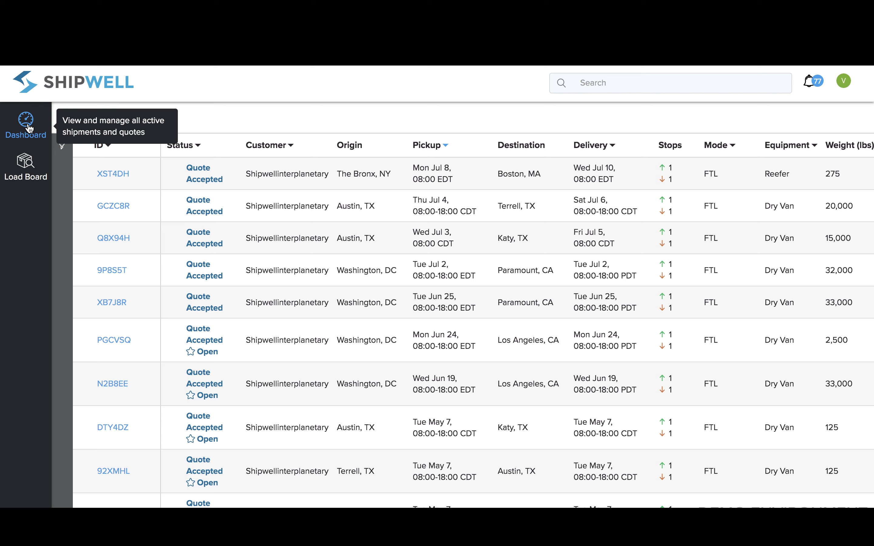
# Open the Load Board and scroll across and down its table to review the columns
pyautogui.click(30, 170)
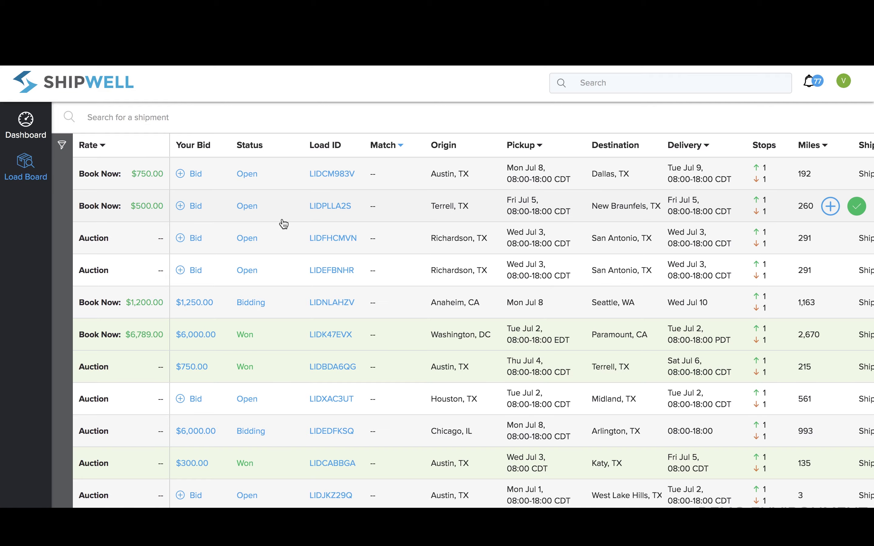
pyautogui.hscroll(10, 283, 224)
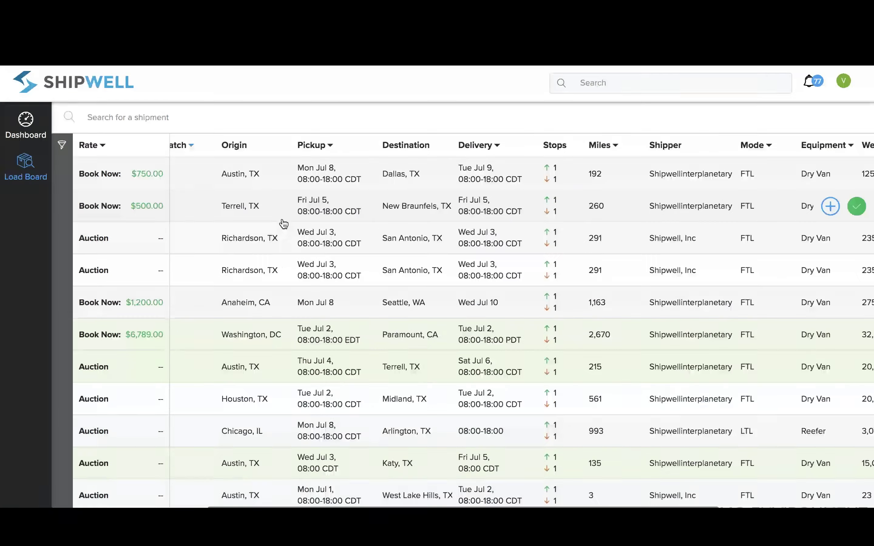
pyautogui.hscroll(-10, 284, 224)
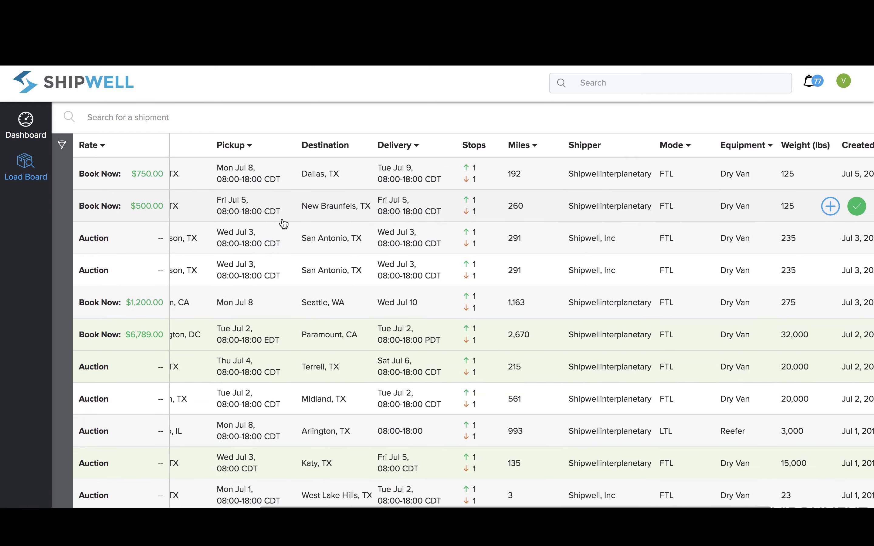
pyautogui.hscroll(-5, 284, 224)
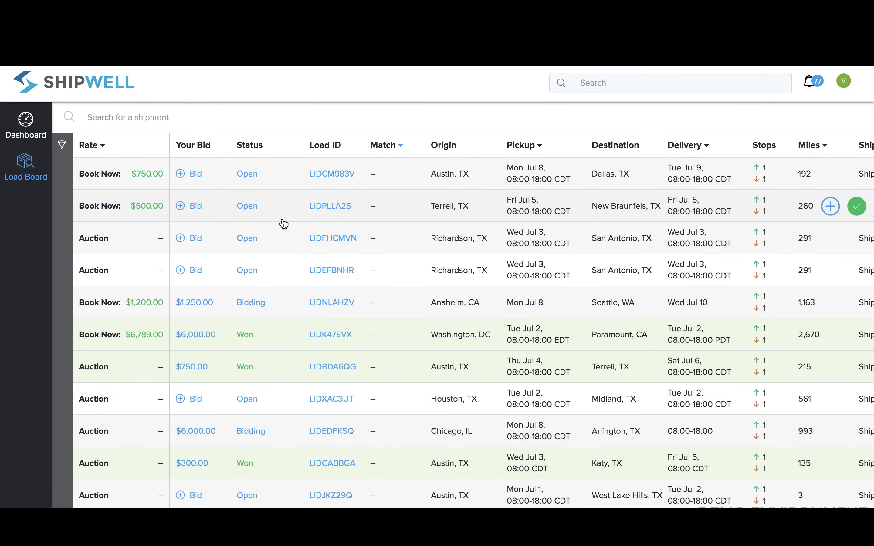
pyautogui.scroll(-5, 284, 224)
pyautogui.scroll(5, 284, 224)
# Filter the Load Board to Austin, TX origin and Dallas, TX destination
pyautogui.click(62, 147)
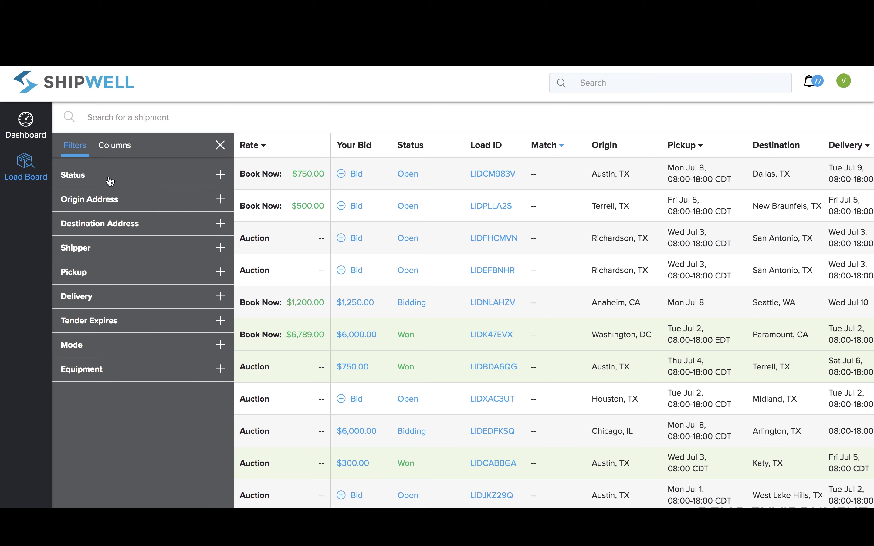
pyautogui.click(150, 205)
pyautogui.write('austin')
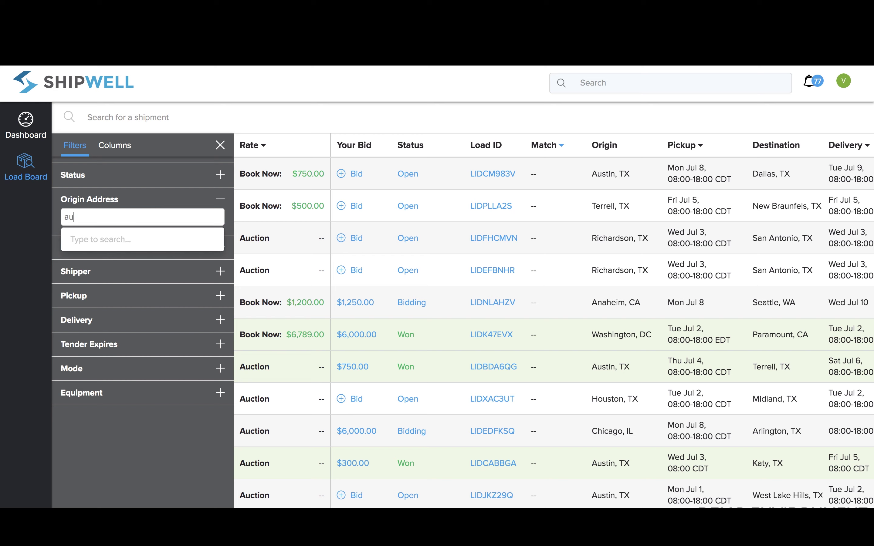
pyautogui.click(126, 239)
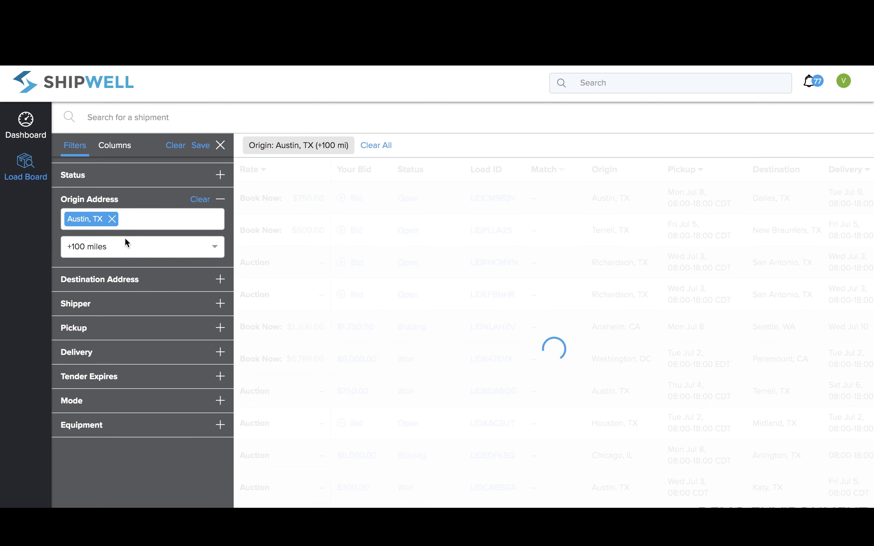
pyautogui.click(125, 282)
pyautogui.write('dallas')
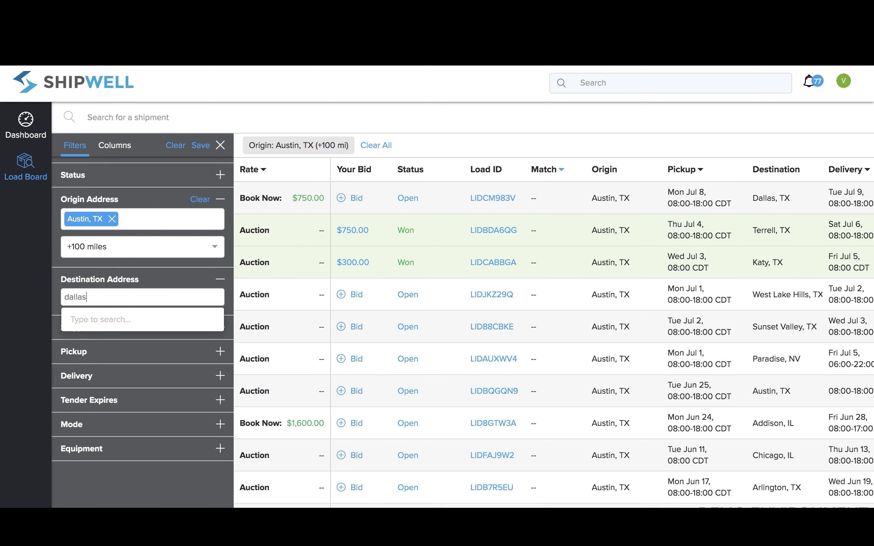
pyautogui.click(118, 316)
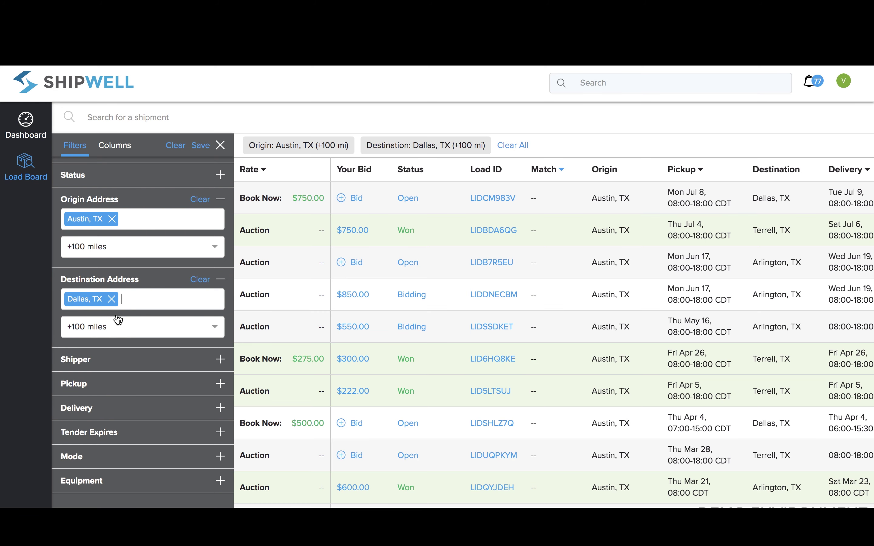
# Save these filters as a board named 'Austin - Dallas'
pyautogui.click(203, 151)
pyautogui.click(170, 208)
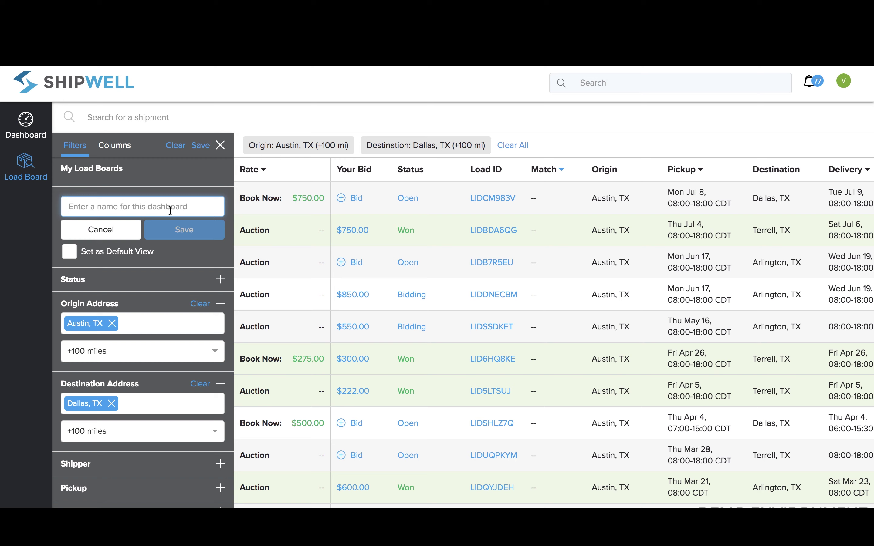
pyautogui.write('Austin - Dallas')
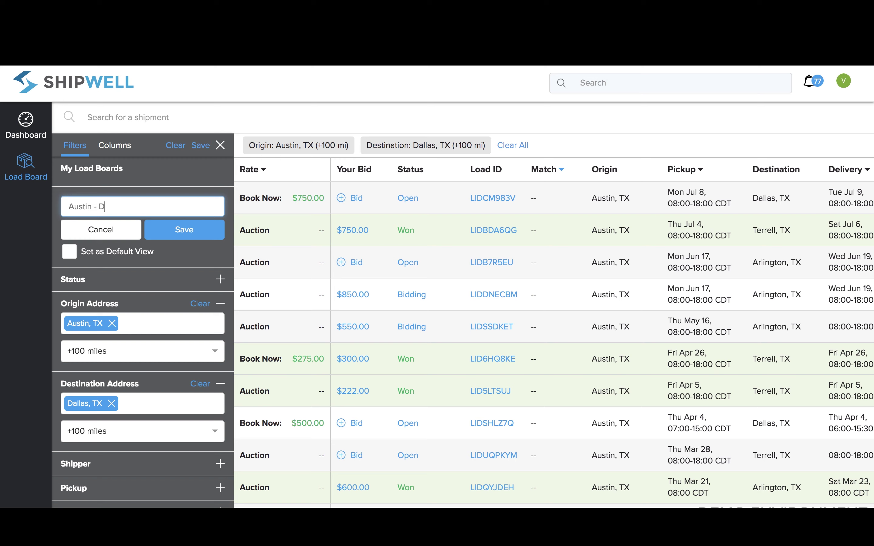
pyautogui.click(195, 230)
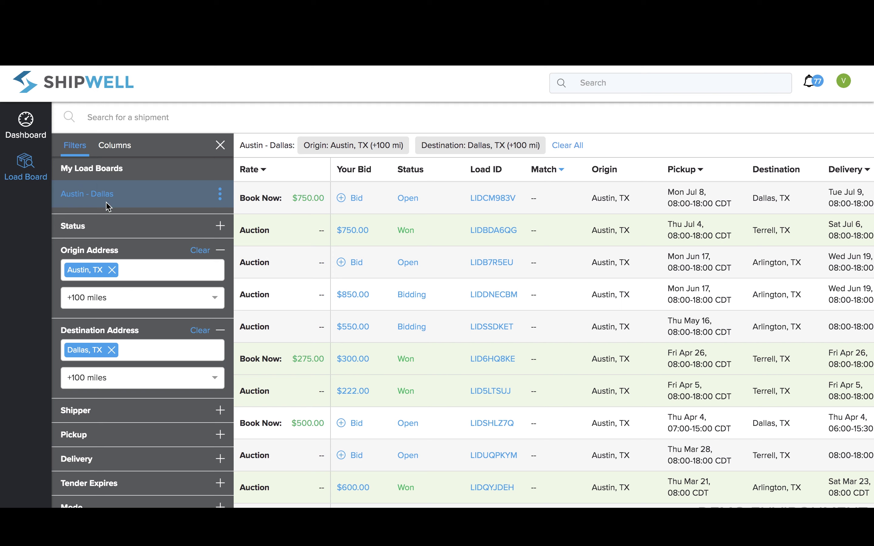
pyautogui.scroll(-2, 115, 329)
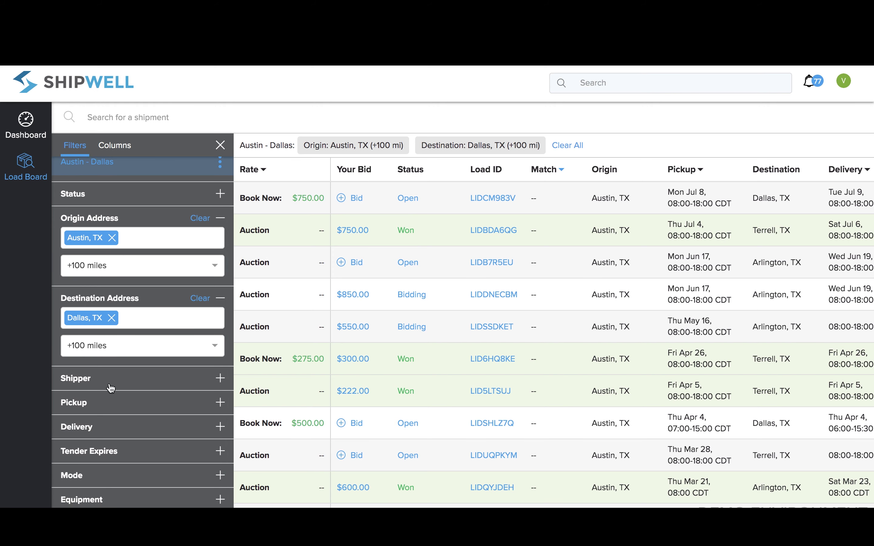
# Set a custom Pickup date of Jul 8, 2019 and close the Filters panel
pyautogui.click(219, 404)
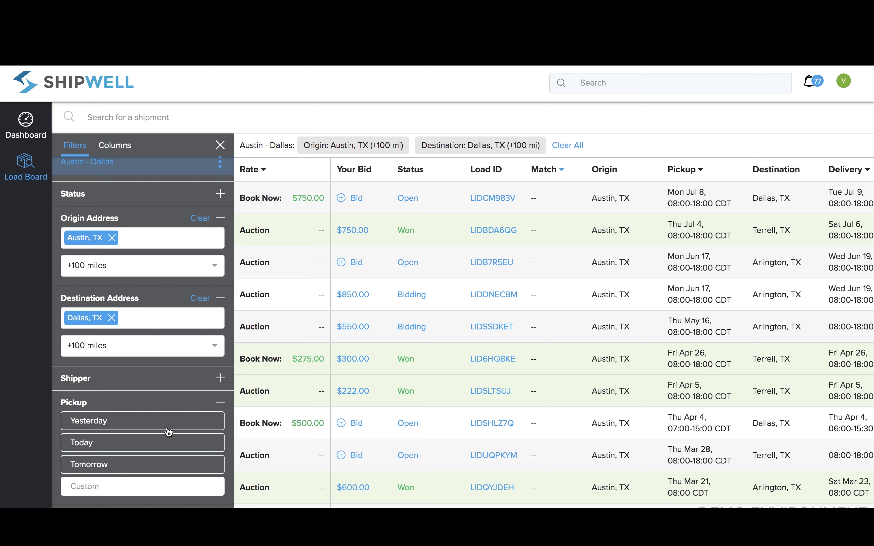
pyautogui.click(156, 488)
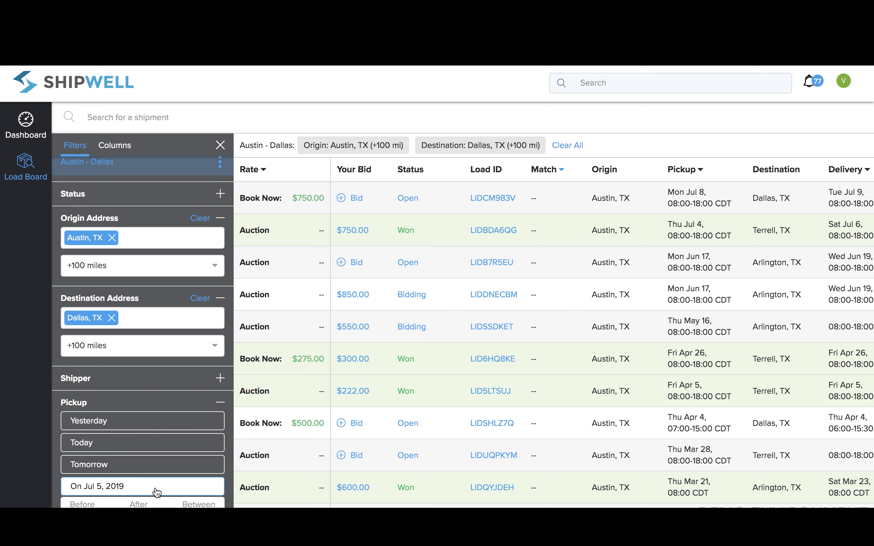
pyautogui.scroll(-5, 157, 493)
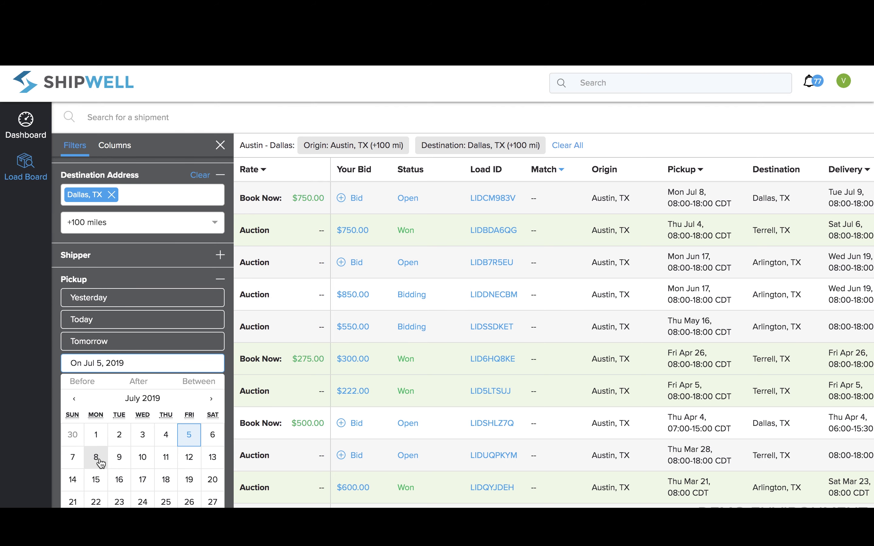
pyautogui.click(100, 461)
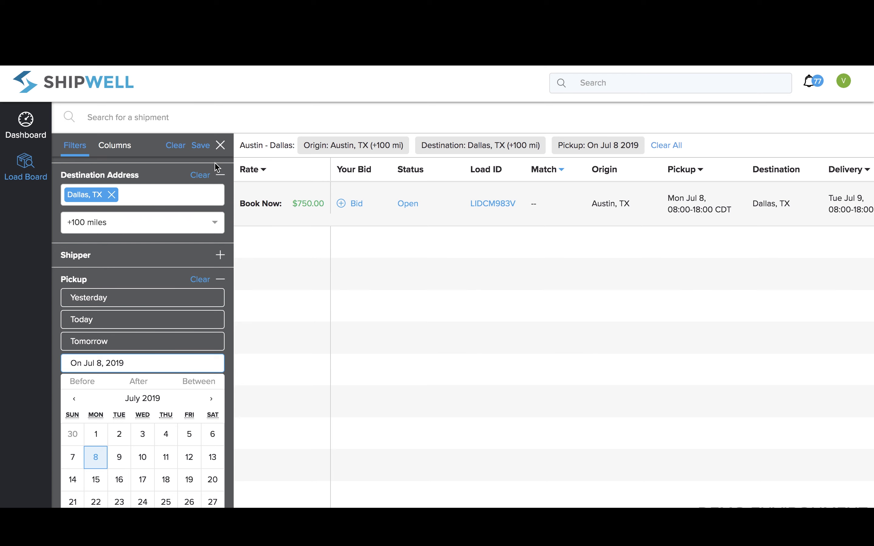
pyautogui.click(221, 146)
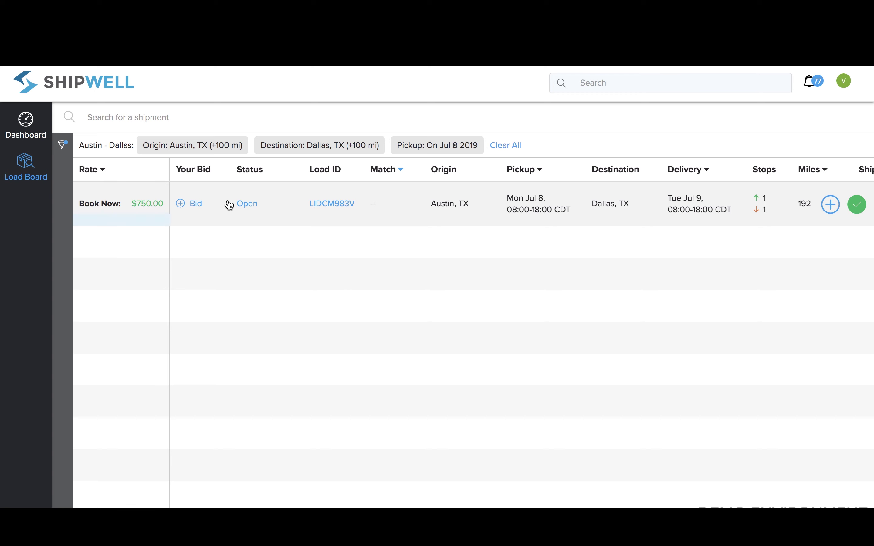
pyautogui.click(289, 209)
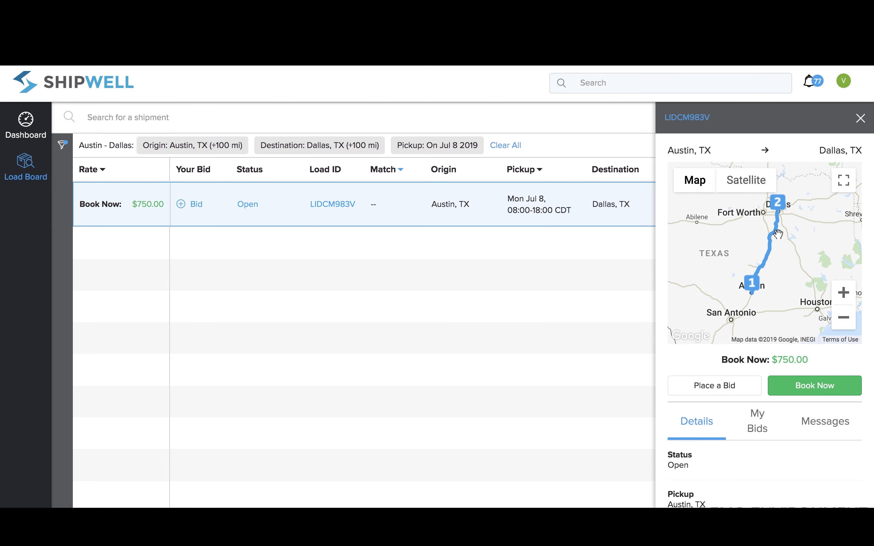
pyautogui.scroll(-6, 778, 234)
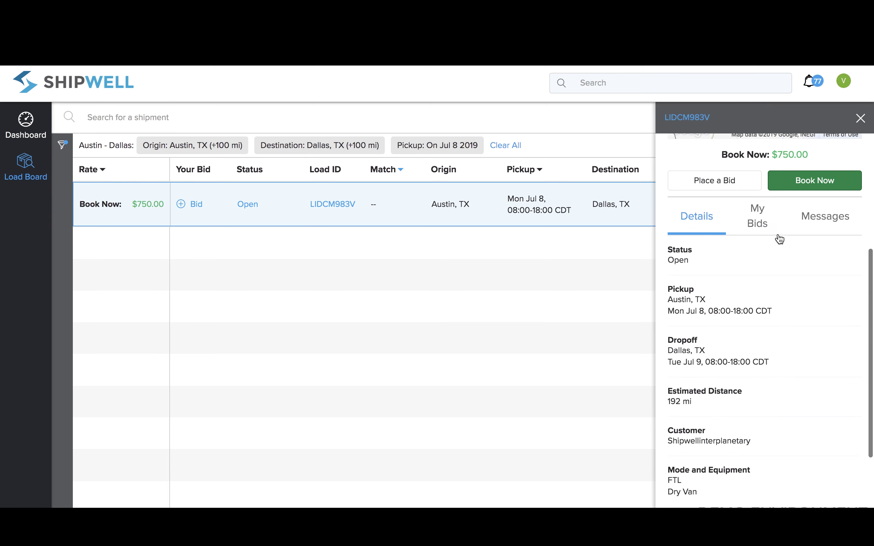
pyautogui.scroll(-3, 779, 239)
pyautogui.scroll(4, 779, 239)
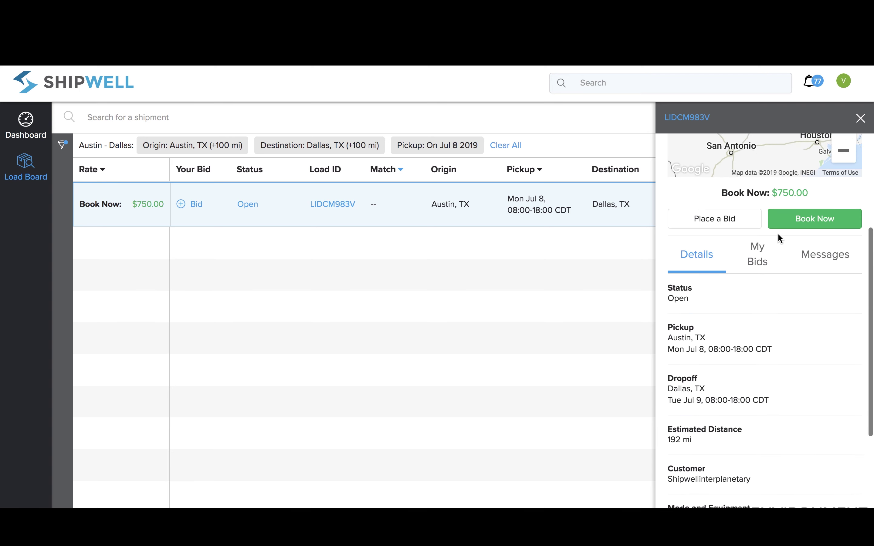
pyautogui.scroll(5, 779, 234)
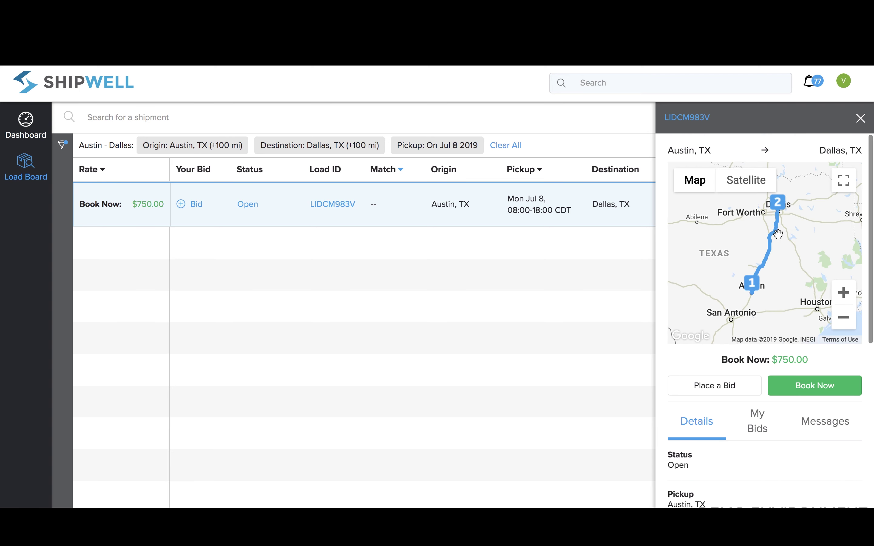
pyautogui.click(760, 426)
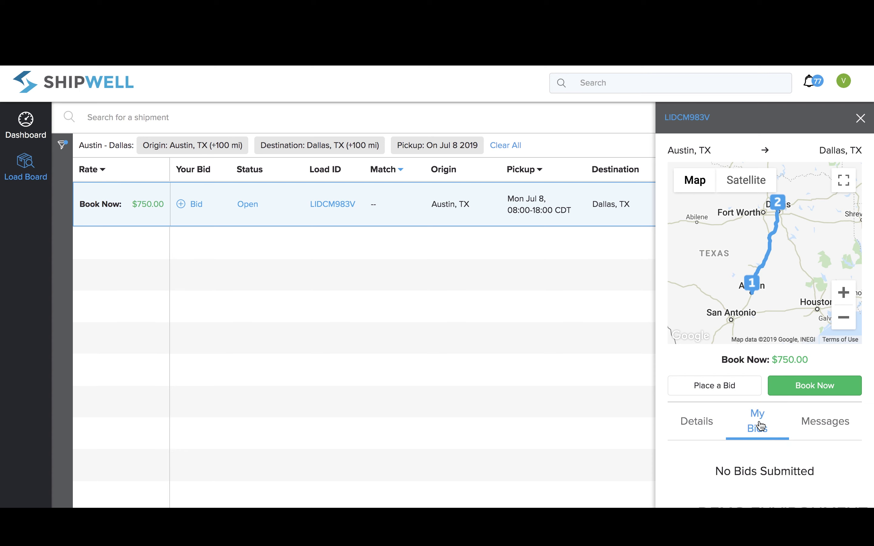
pyautogui.click(822, 421)
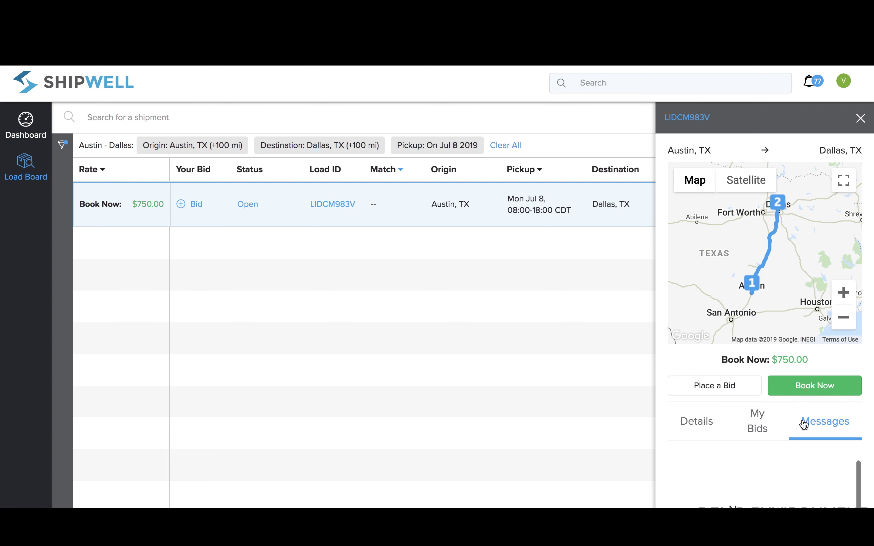
pyautogui.click(699, 427)
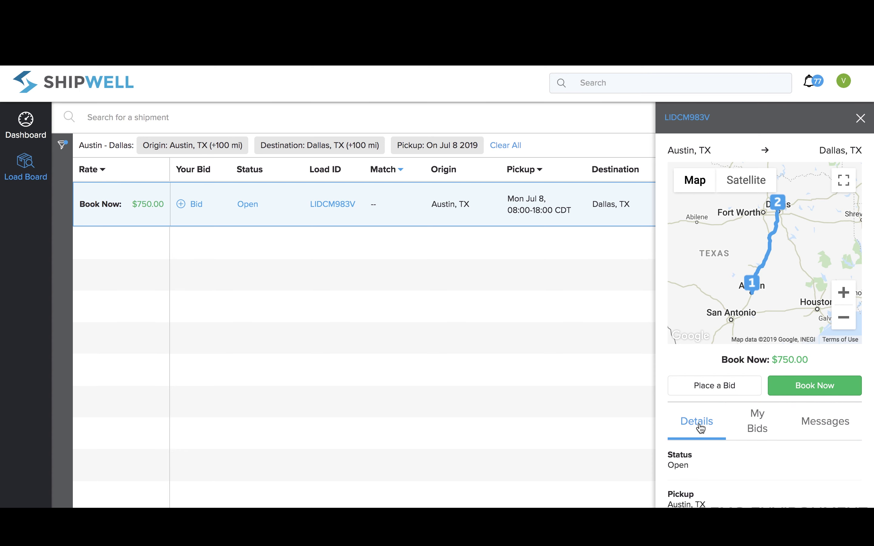
# Cancel the $750.00 Book Now, submit an $800 bid, then delete that bid
pyautogui.click(820, 389)
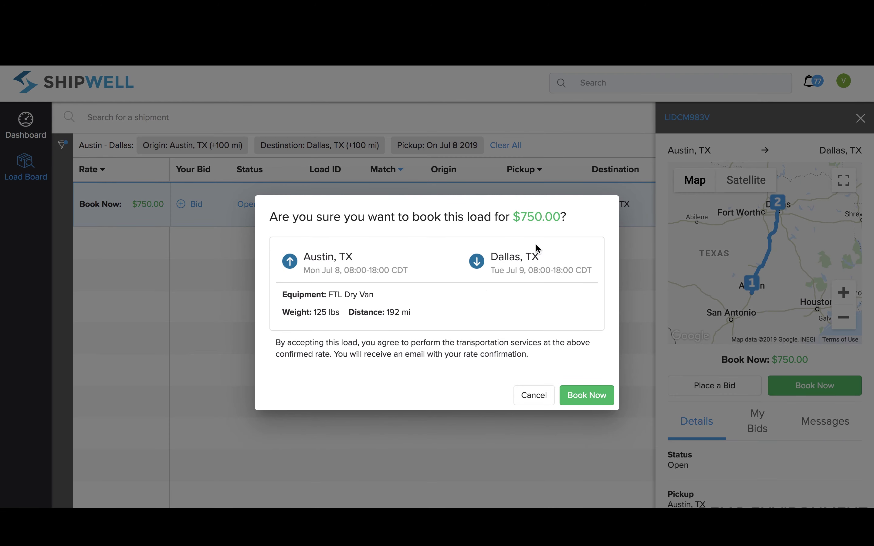
pyautogui.click(545, 400)
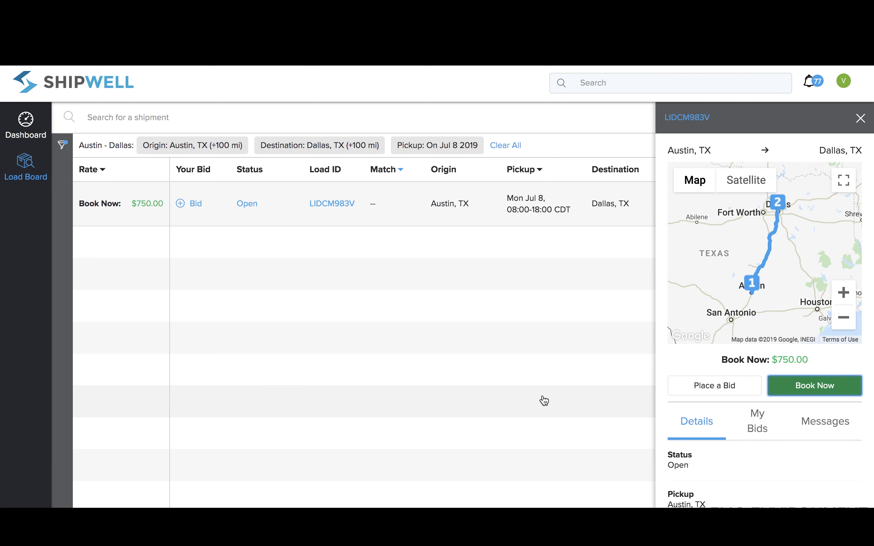
pyautogui.click(715, 391)
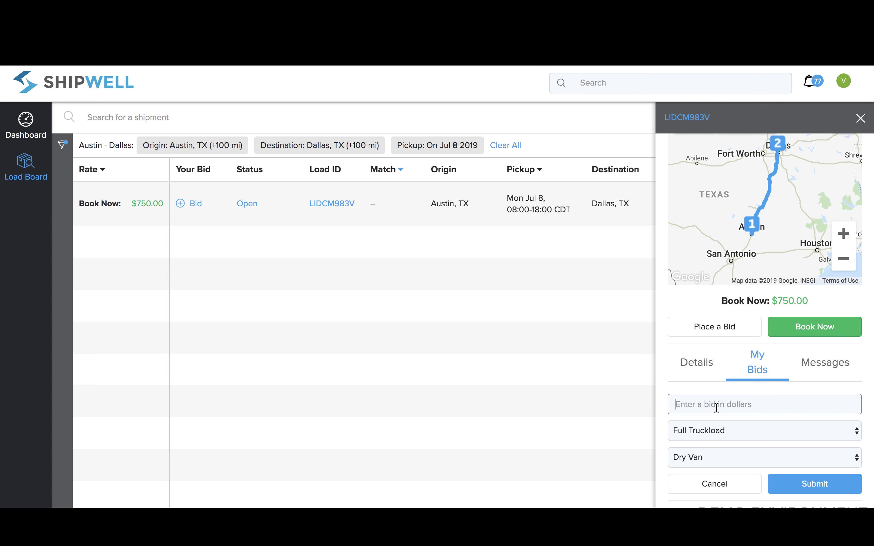
pyautogui.write('800')
pyautogui.click(799, 484)
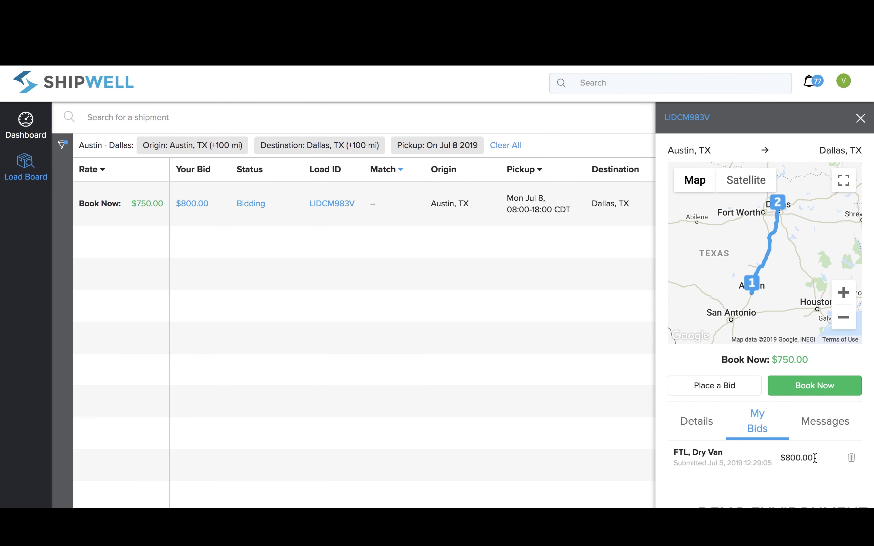
pyautogui.click(853, 460)
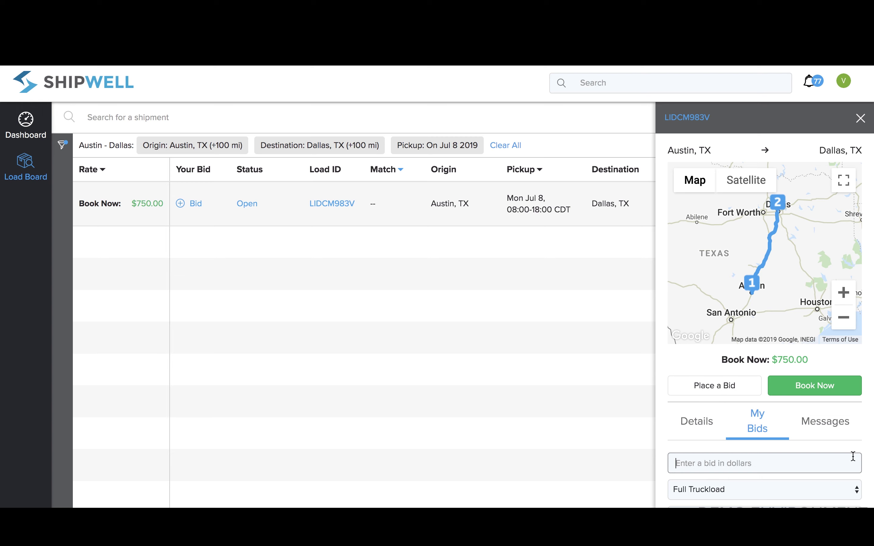
# Close the load details and submit an $800 bid from the load row's Place Bid button
pyautogui.click(700, 426)
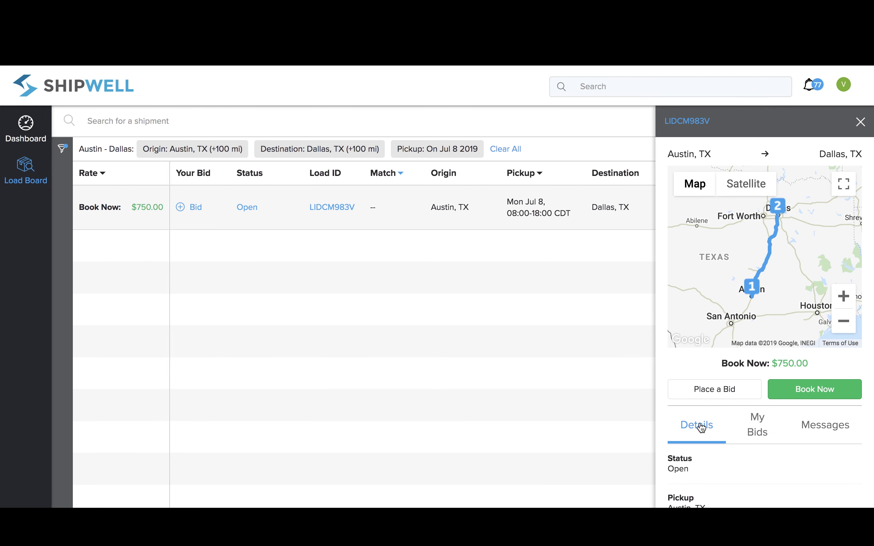
pyautogui.click(860, 119)
pyautogui.moveTo(832, 203)
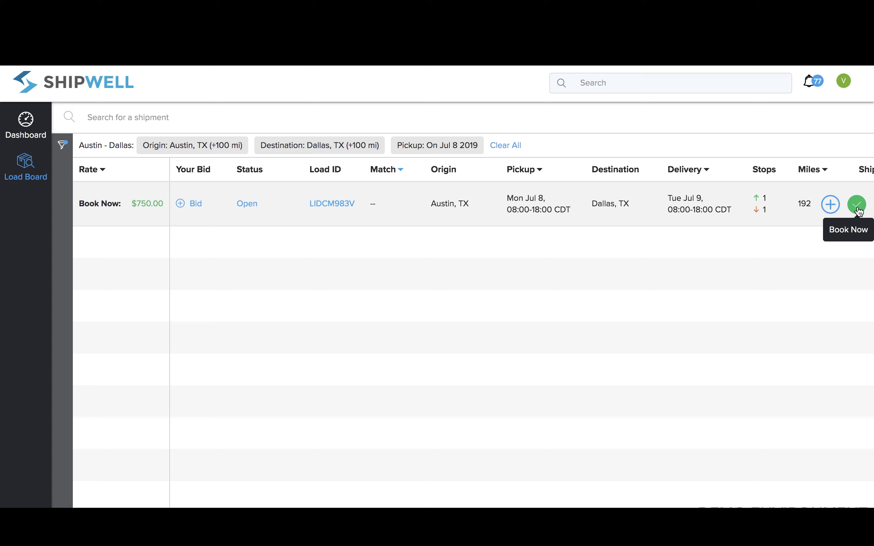
pyautogui.click(830, 205)
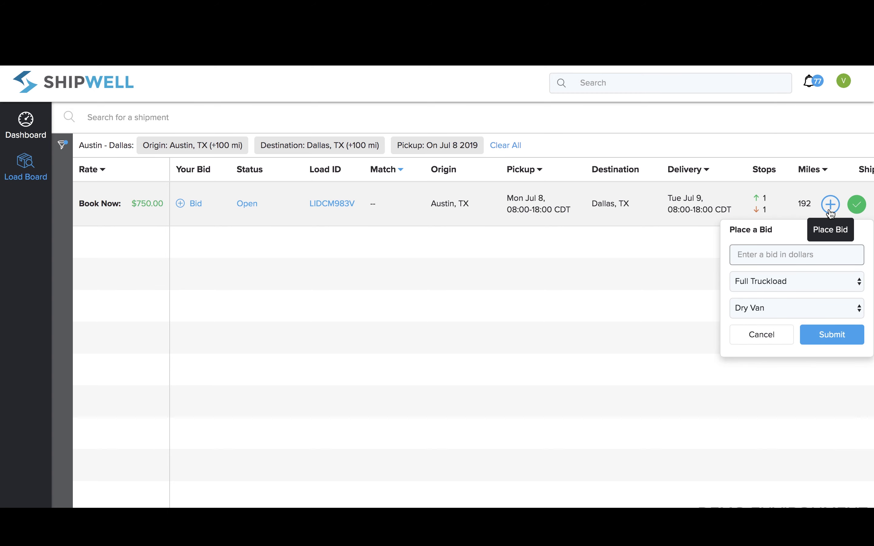
pyautogui.write('800')
pyautogui.click(834, 337)
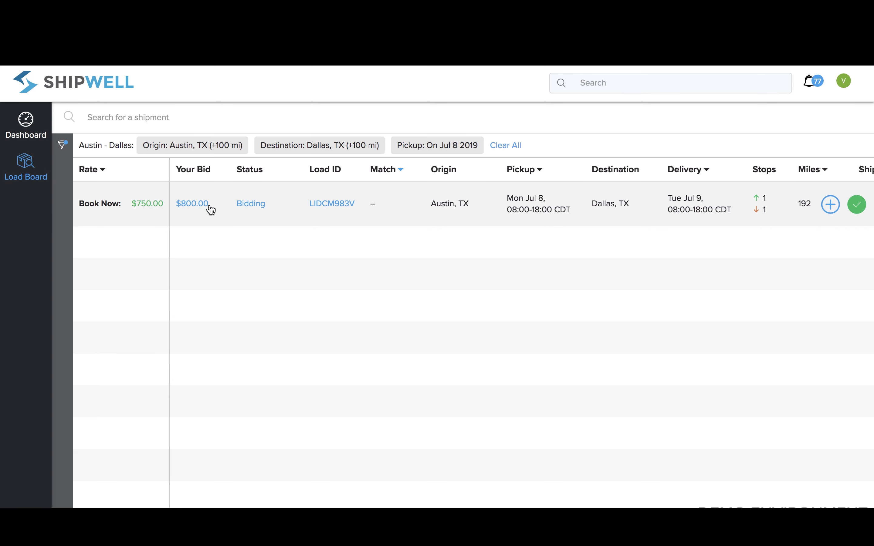
# On load LIDCM983V's page, send the shipper the message 'message shippers here!'
pyautogui.click(321, 205)
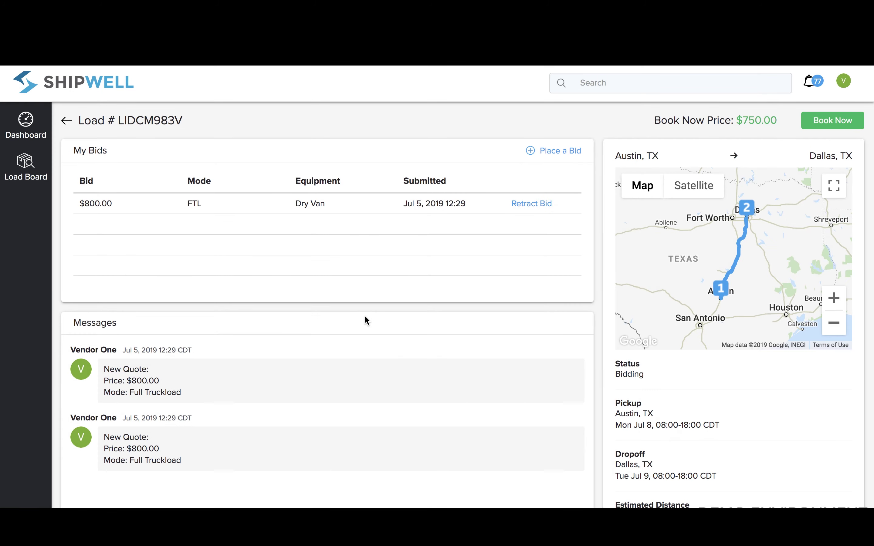
pyautogui.scroll(-2, 364, 314)
pyautogui.click(264, 461)
pyautogui.write('messa')
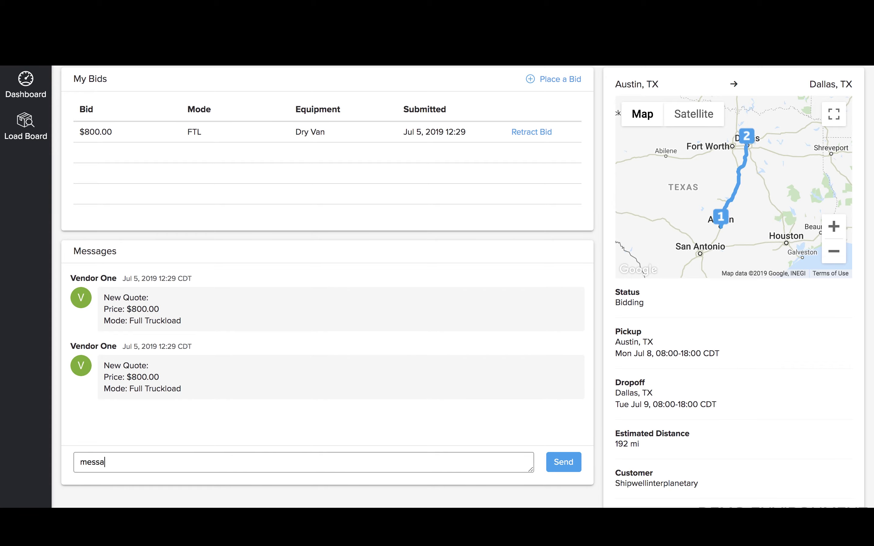
pyautogui.write('ge shippers here!')
pyautogui.click(565, 467)
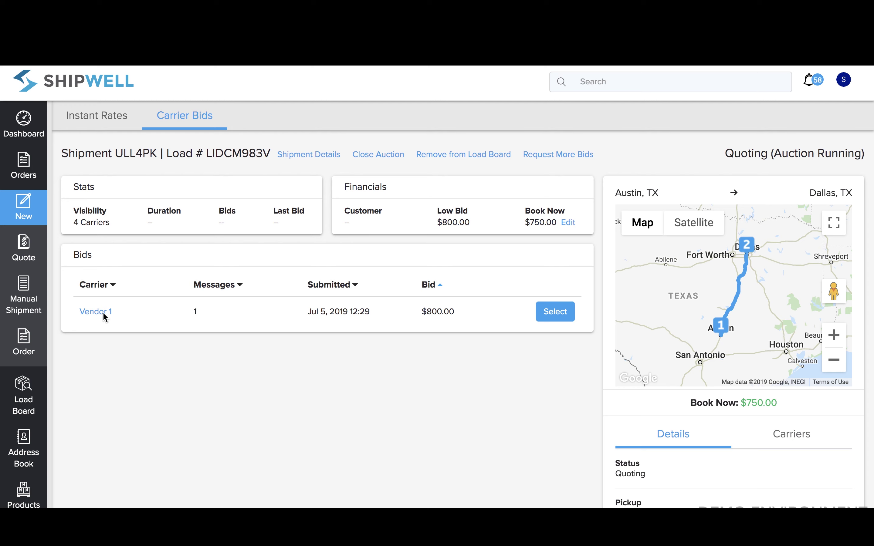
# Send 'hello!' to Vendor 1 in its bid conversation, then go back to the bid overview
pyautogui.click(101, 317)
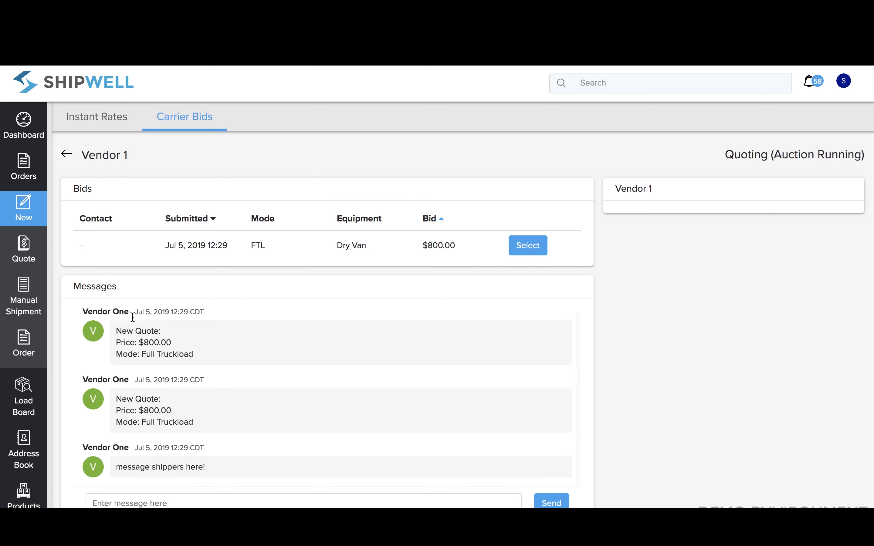
pyautogui.click(233, 502)
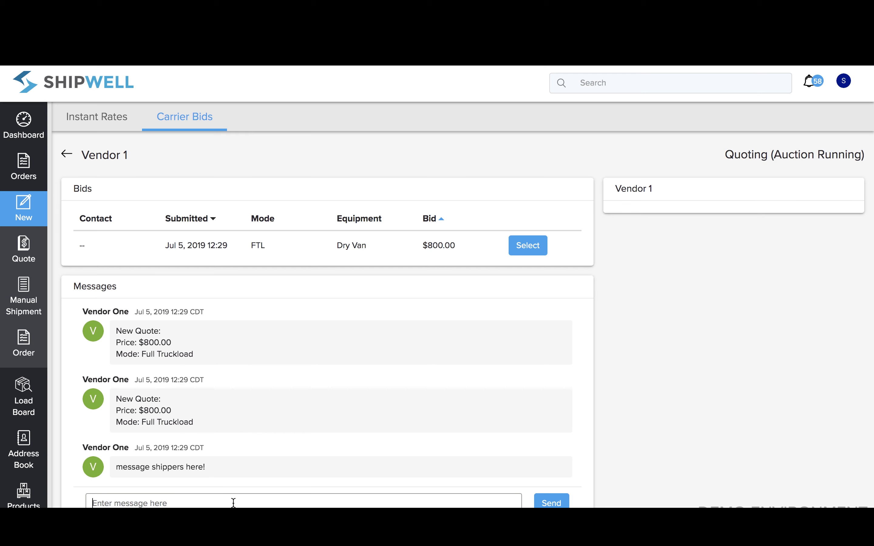
pyautogui.write('hello!')
pyautogui.click(551, 502)
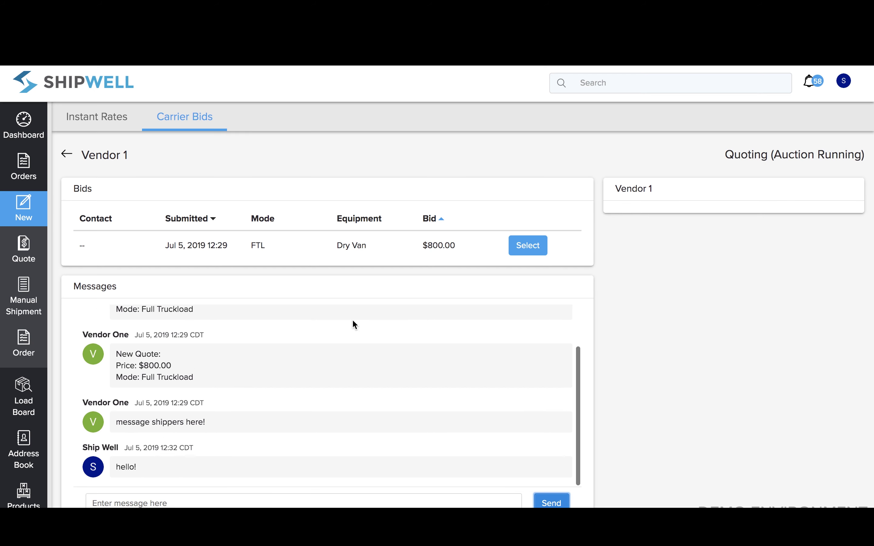
pyautogui.click(67, 155)
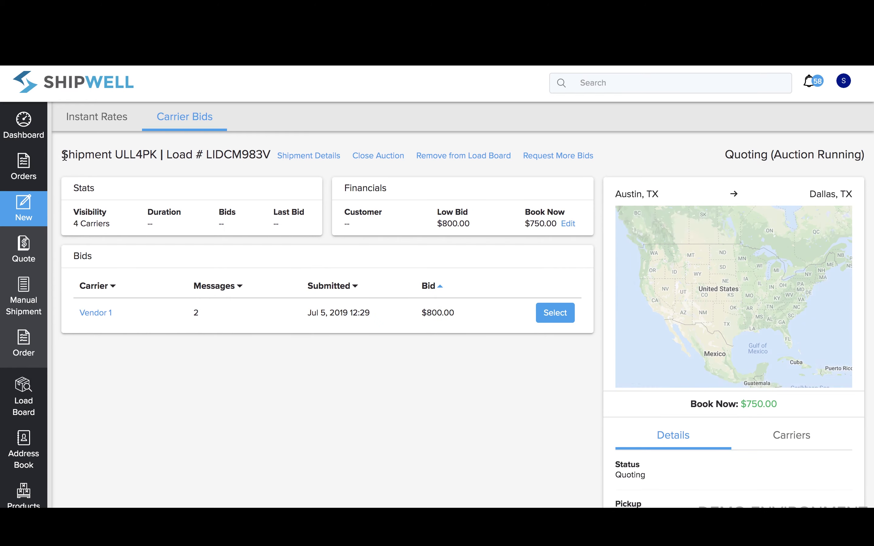
# Select Vendor 1's $800 bid and scroll through the Confirm Details form to the shipping items
pyautogui.click(556, 313)
pyautogui.scroll(-20, 617, 398)
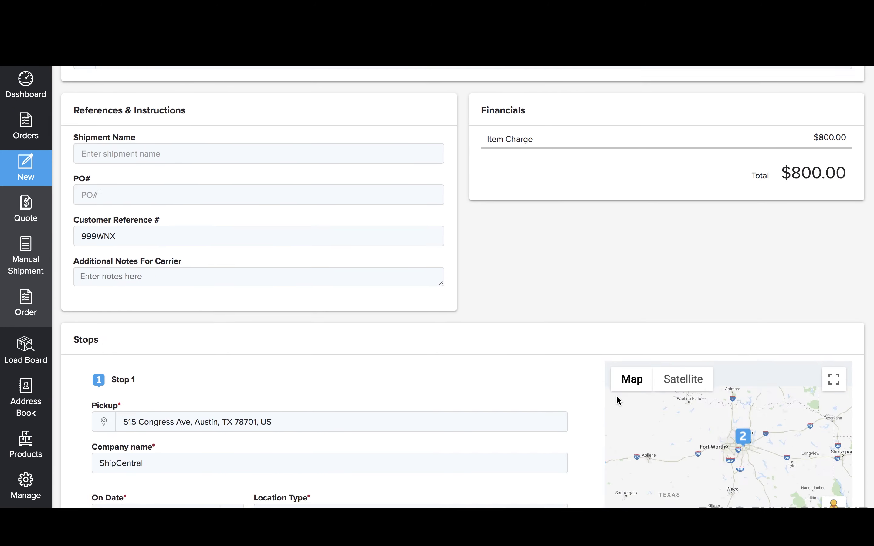
pyautogui.scroll(-15, 617, 396)
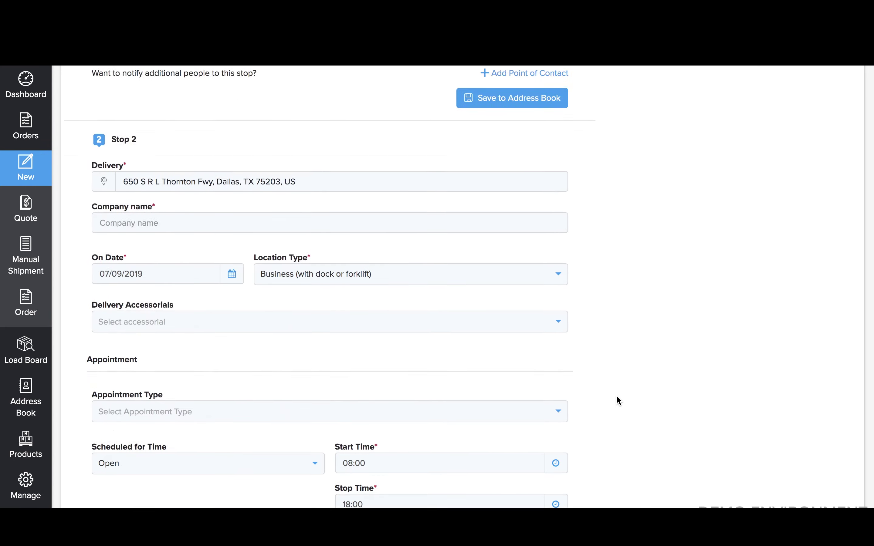
pyautogui.scroll(-15, 616, 396)
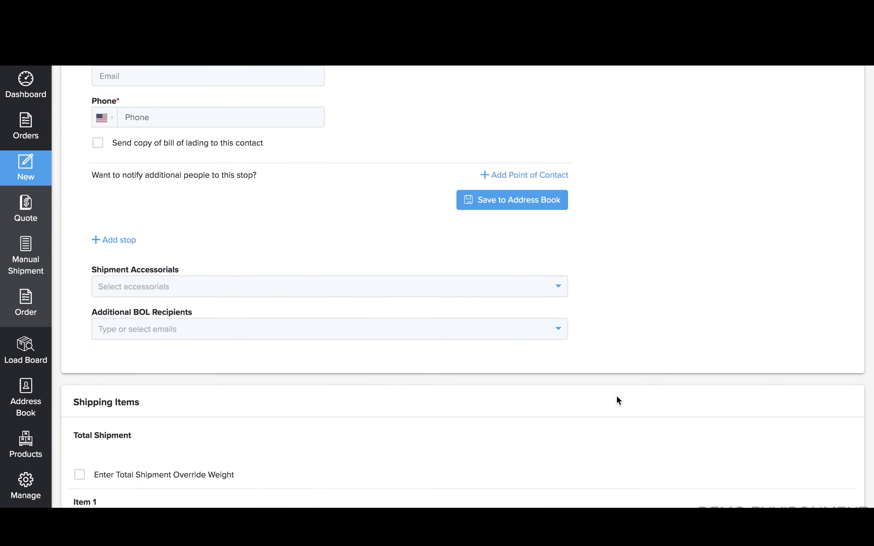